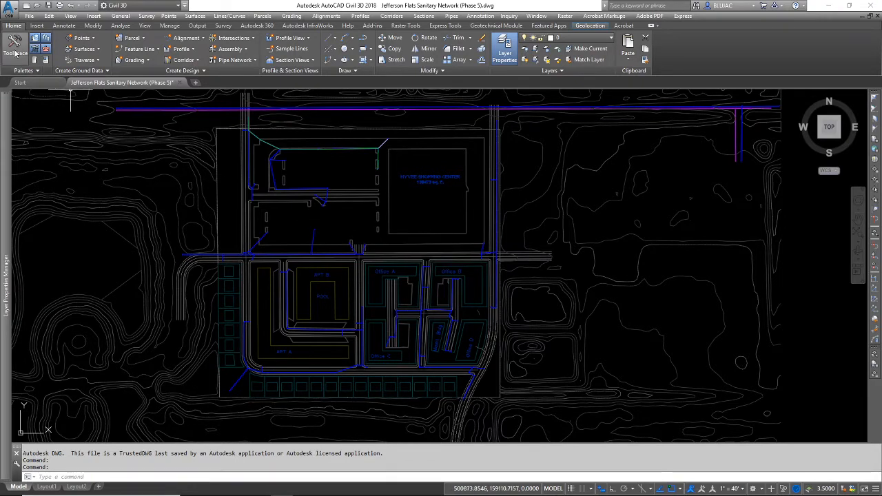
# Step: Add all wall thickness and inner diameter sizes of HDPE Pipe to the Full Catalog parts list
pyautogui.click(15, 48)
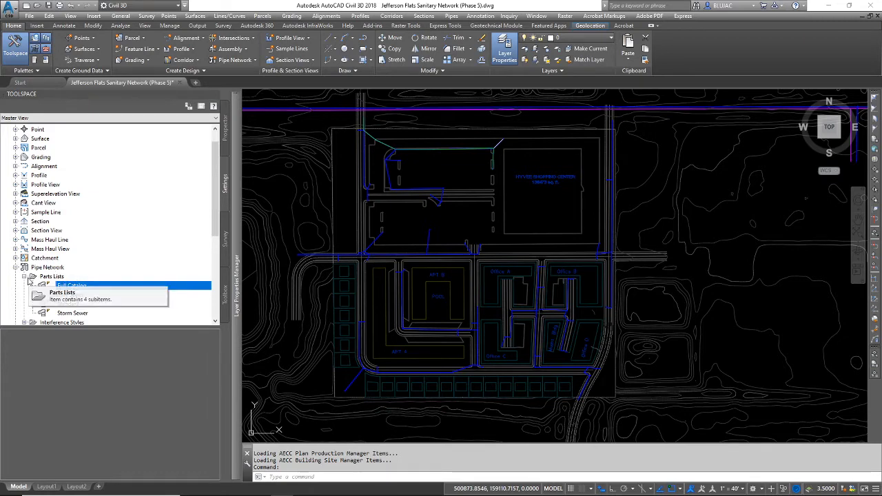
pyautogui.rightClick(99, 286)
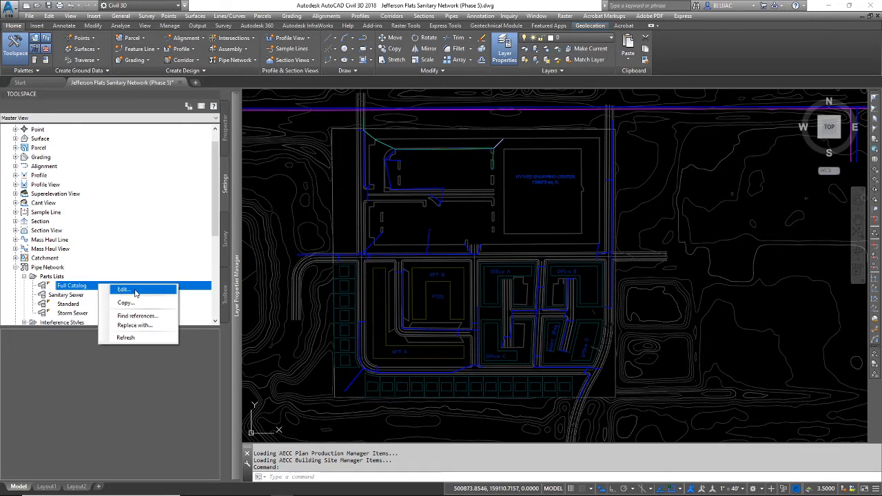
pyautogui.click(124, 290)
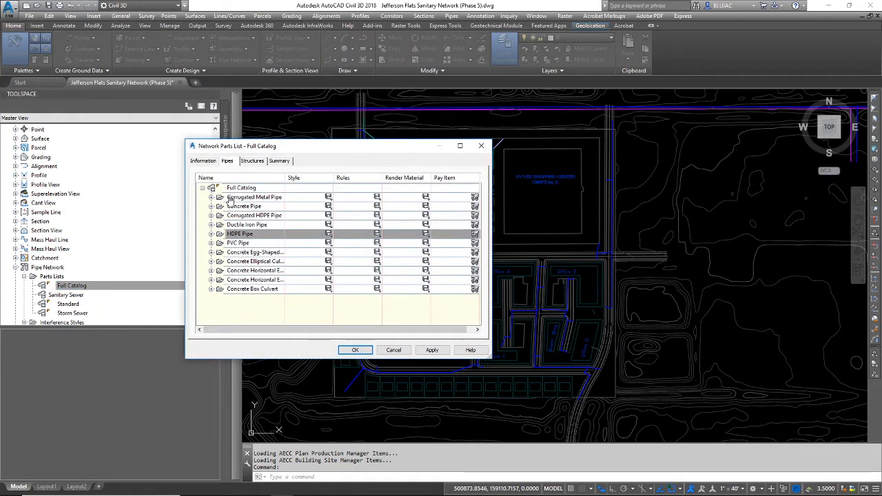
pyautogui.rightClick(270, 234)
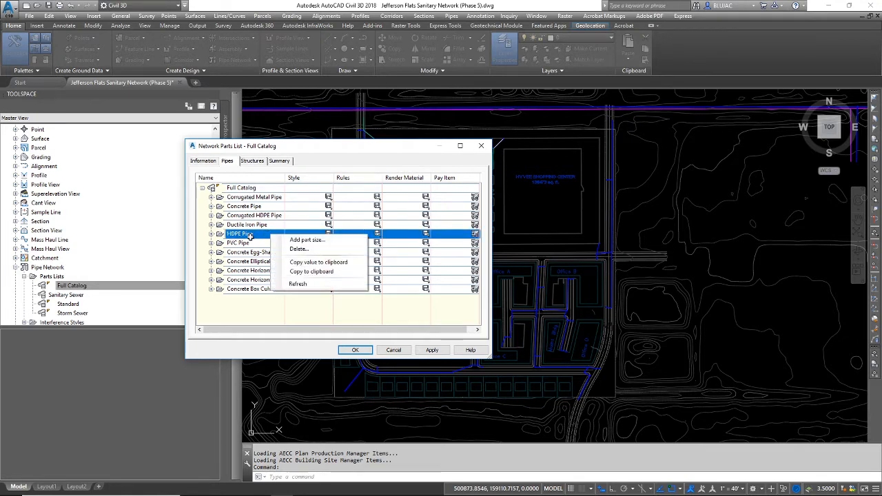
pyautogui.click(325, 240)
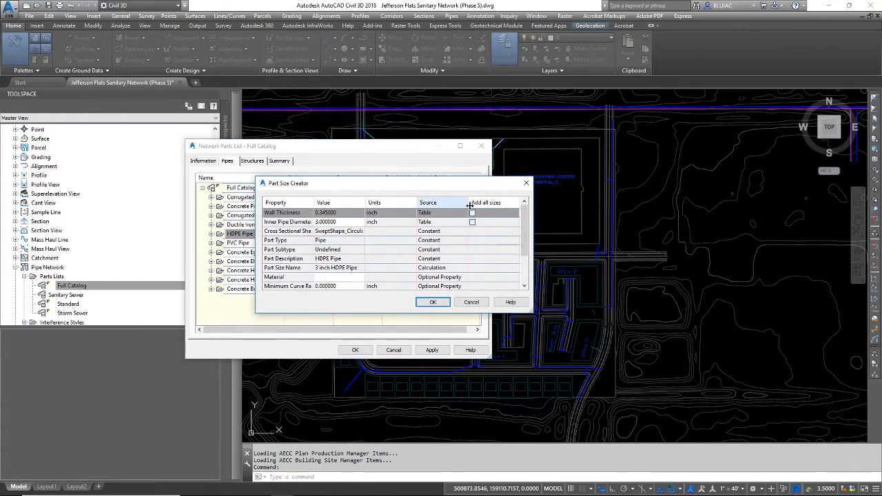
pyautogui.click(475, 212)
pyautogui.click(472, 222)
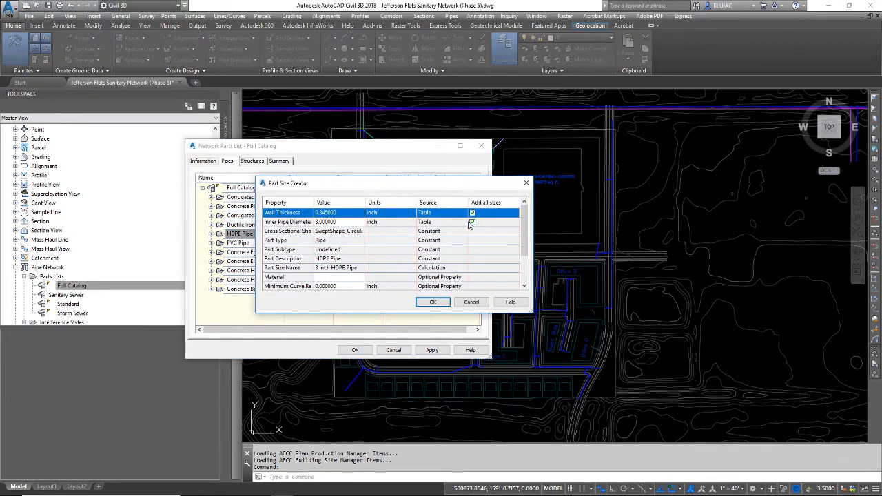
pyautogui.click(431, 302)
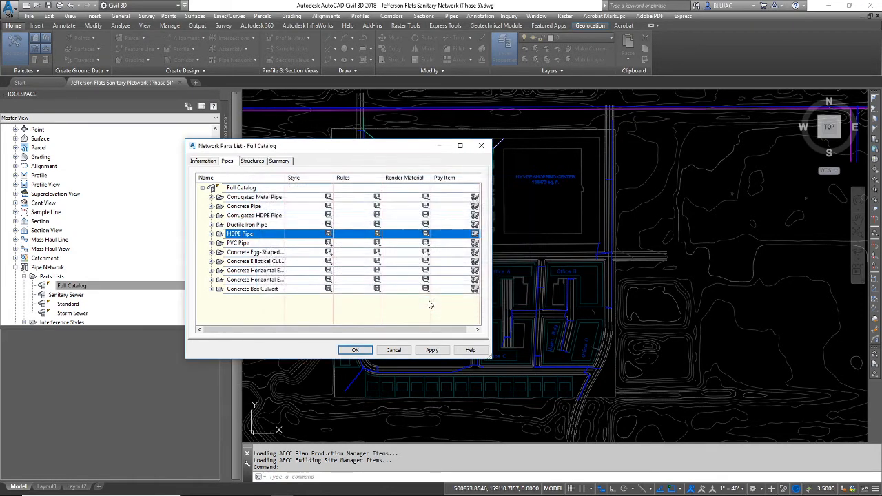
pyautogui.click(354, 350)
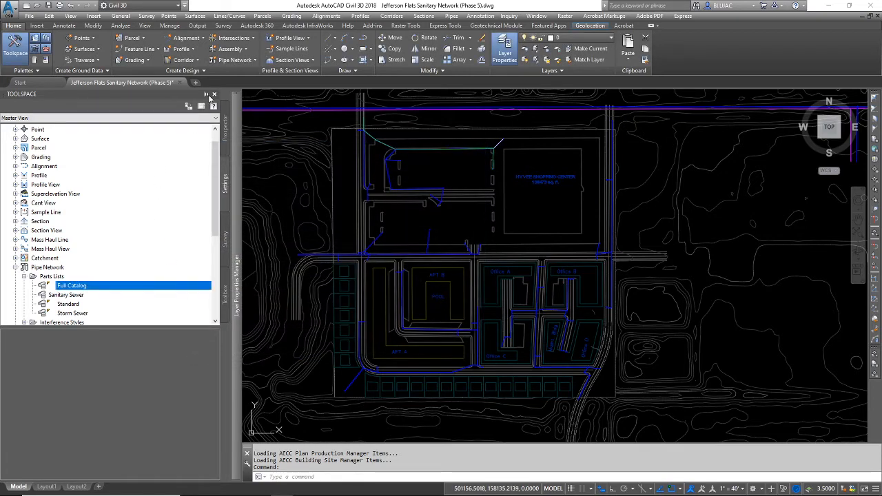
# Step: Start creating a new pipe network with Pipe Network Creation Tools and name it SANITARY
pyautogui.click(212, 105)
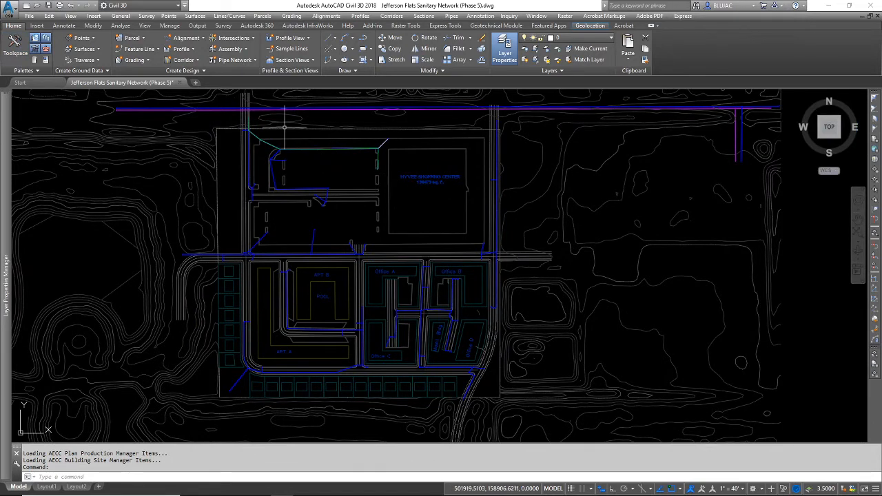
pyautogui.click(236, 60)
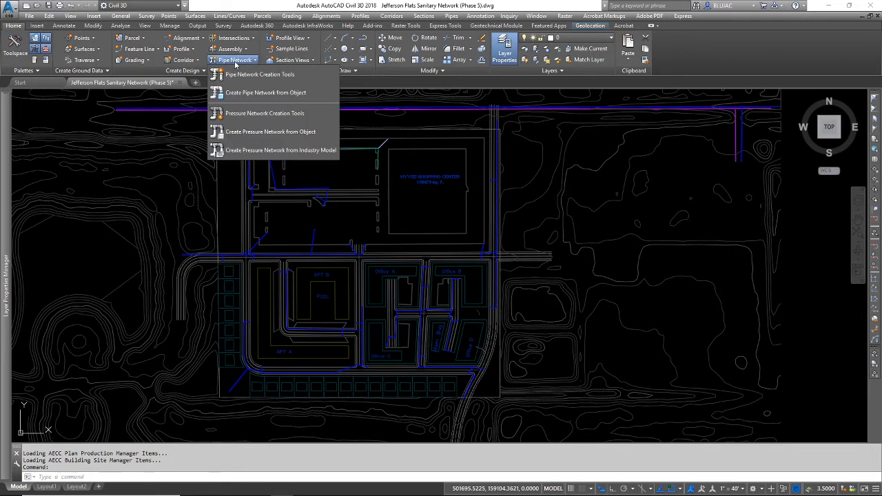
pyautogui.click(299, 76)
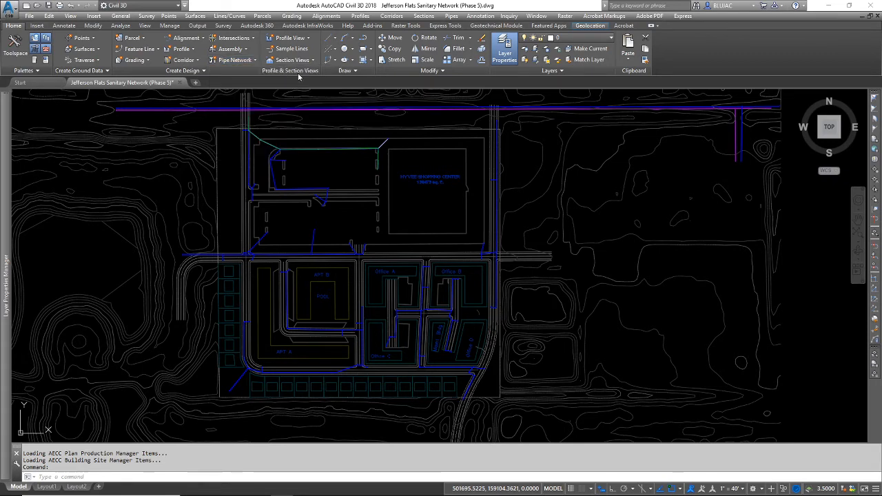
pyautogui.moveTo(158, 164); pyautogui.dragTo(183, 153)
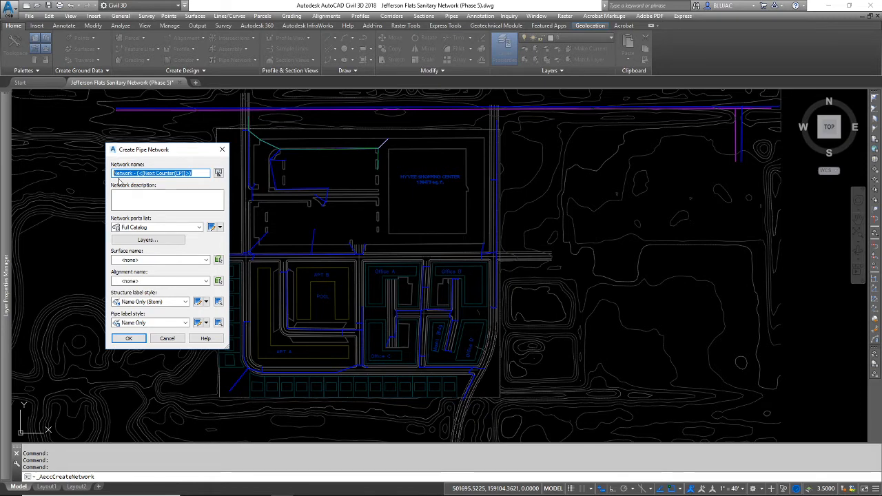
pyautogui.write('SANITARY')
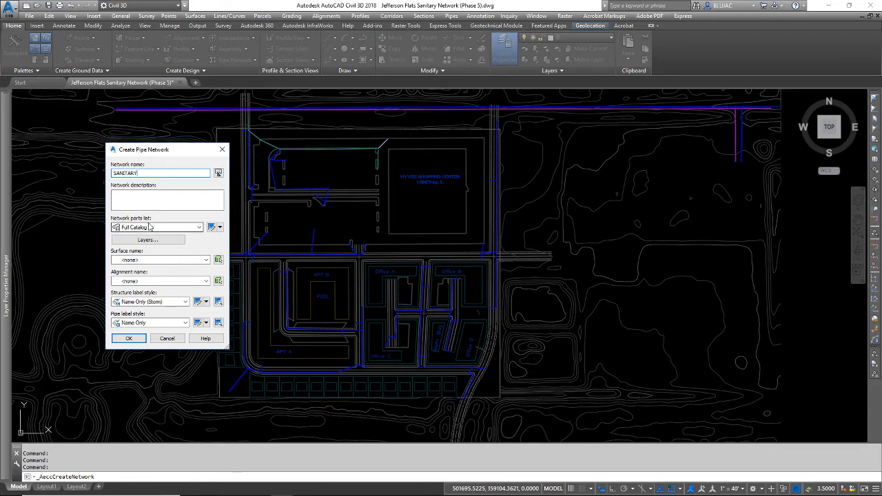
# Step: Set the network's surface to Development Topo and its structure label style to Name Only (Sanitary)
pyautogui.click(163, 260)
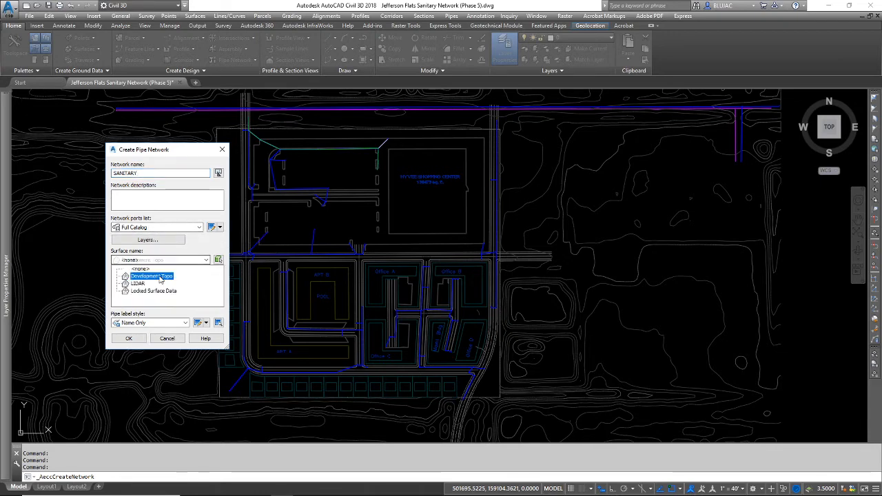
pyautogui.click(160, 276)
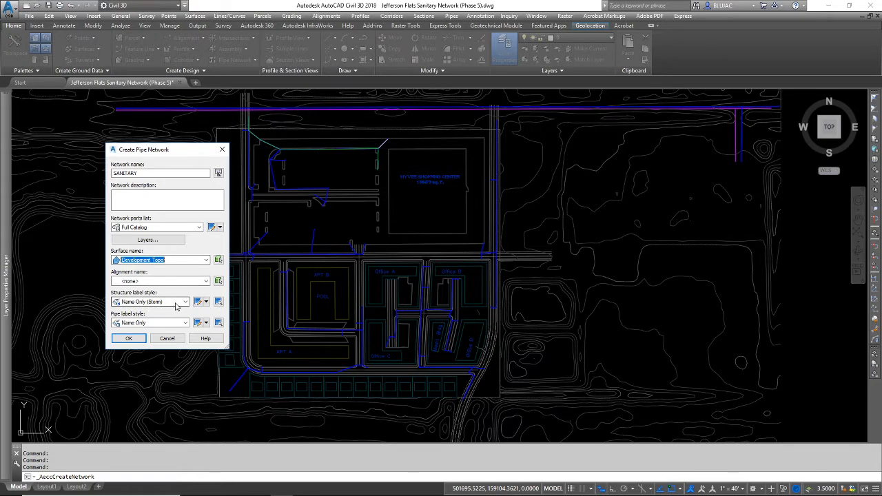
pyautogui.click(175, 307)
pyautogui.click(178, 336)
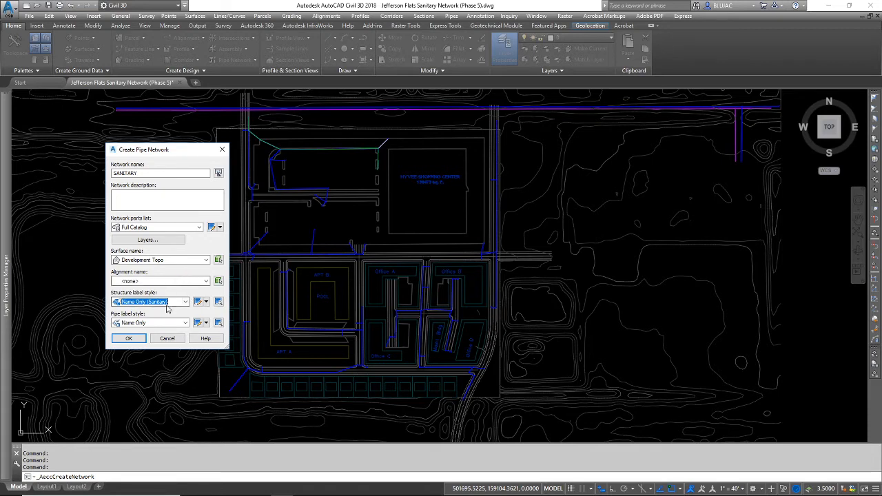
# Step: Set the network's pipe plan layer to C-SSWR-PIPE
pyautogui.click(164, 241)
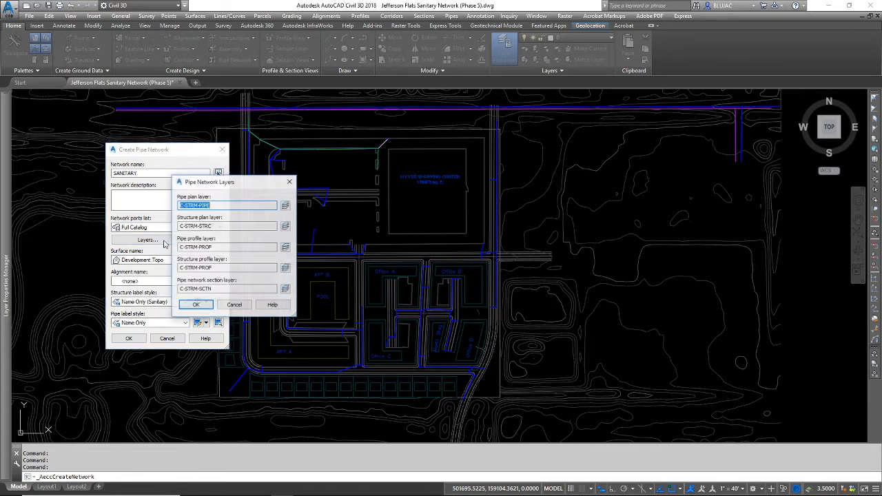
pyautogui.moveTo(228, 184); pyautogui.dragTo(285, 181)
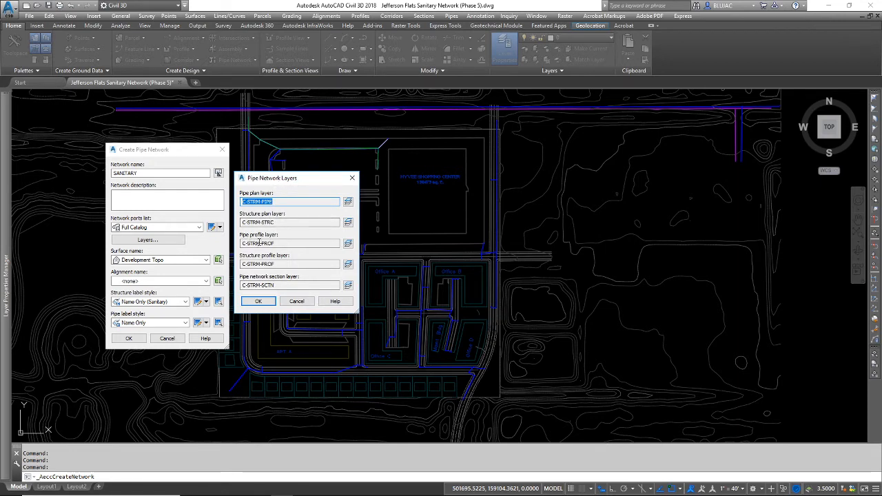
pyautogui.click(348, 203)
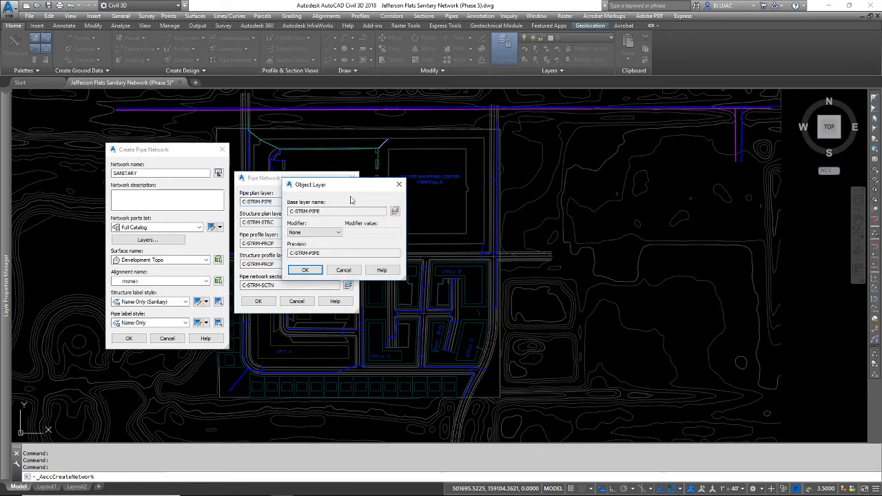
pyautogui.moveTo(348, 185); pyautogui.dragTo(429, 182)
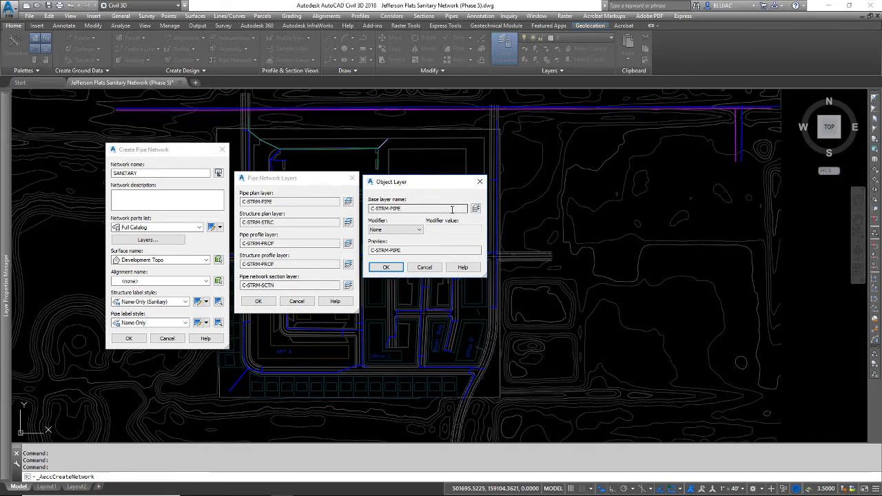
pyautogui.click(476, 207)
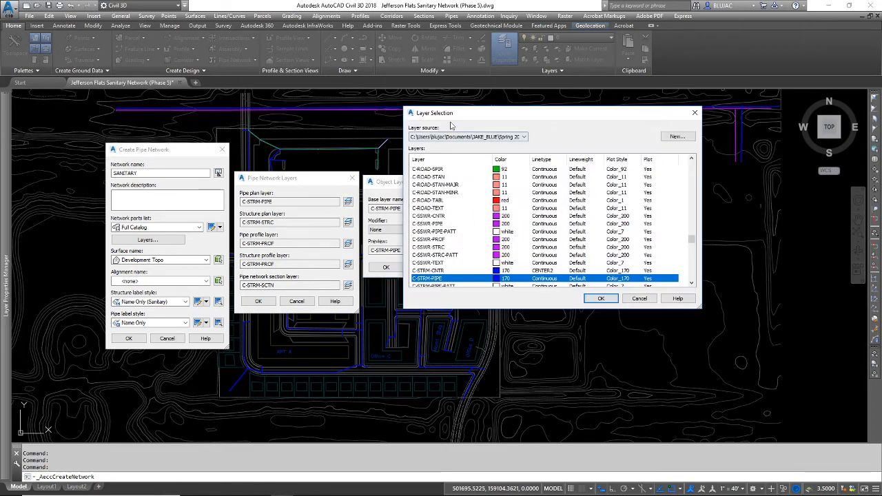
pyautogui.moveTo(451, 115); pyautogui.dragTo(570, 113)
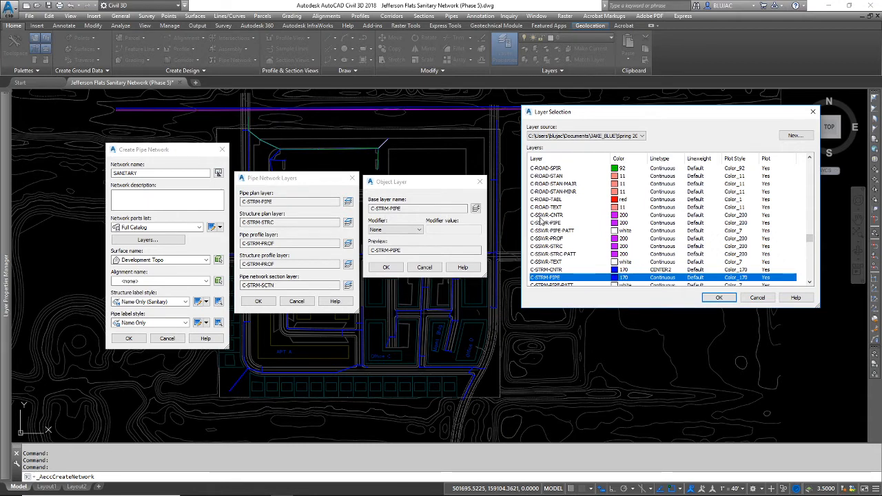
pyautogui.click(541, 225)
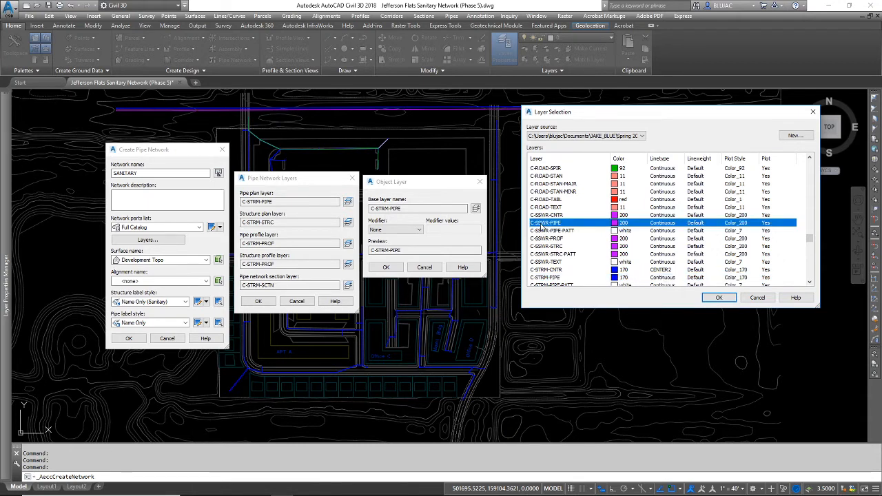
pyautogui.click(719, 297)
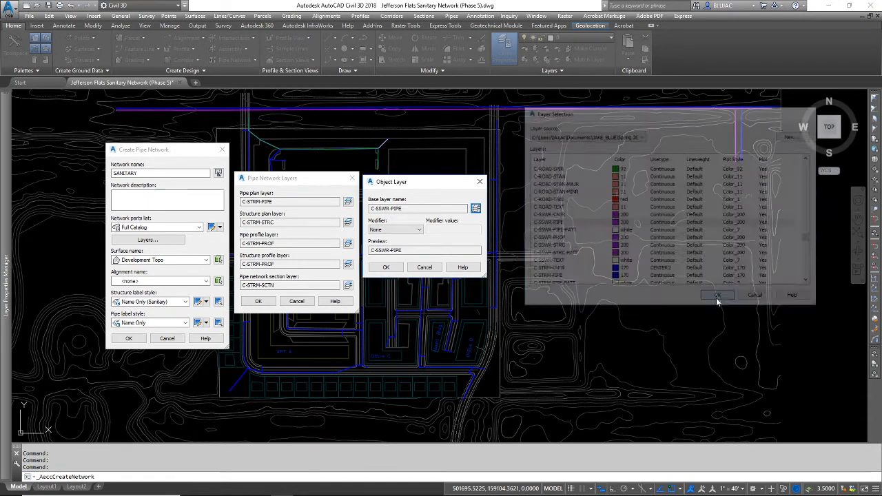
pyautogui.click(386, 268)
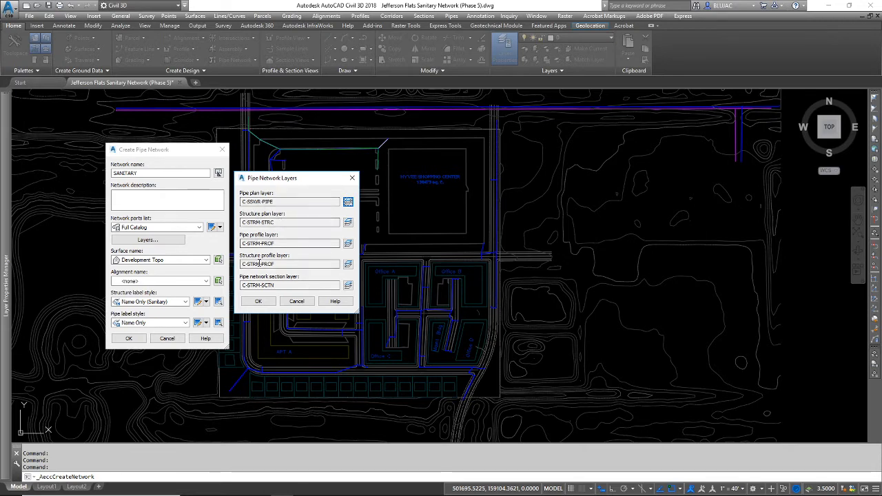
# Step: Set the structure plan layer to C-SSWR-STRC
pyautogui.click(348, 222)
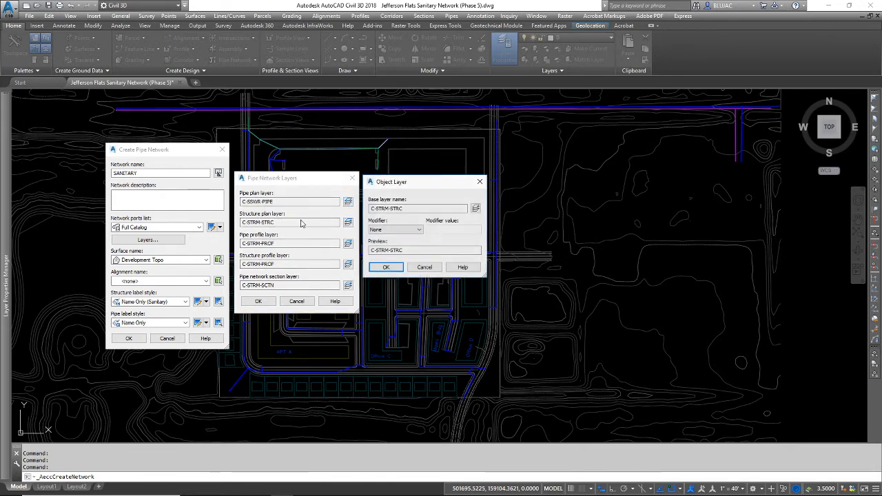
pyautogui.click(475, 209)
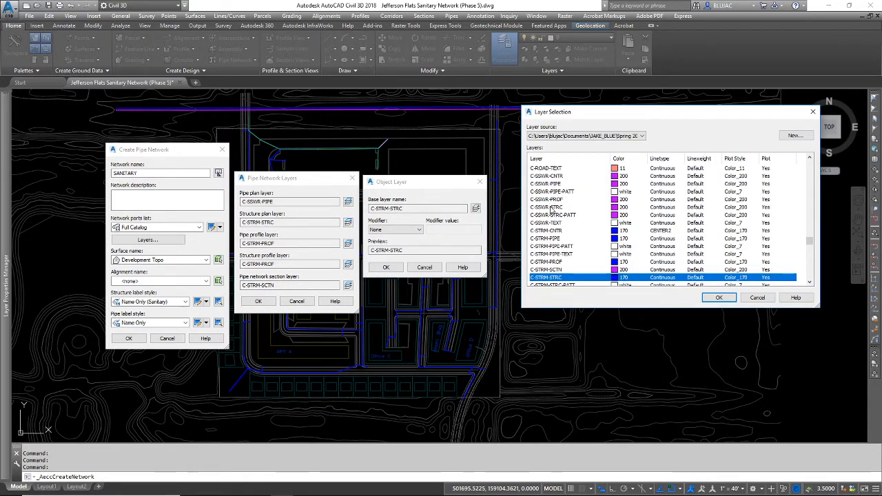
pyautogui.click(550, 208)
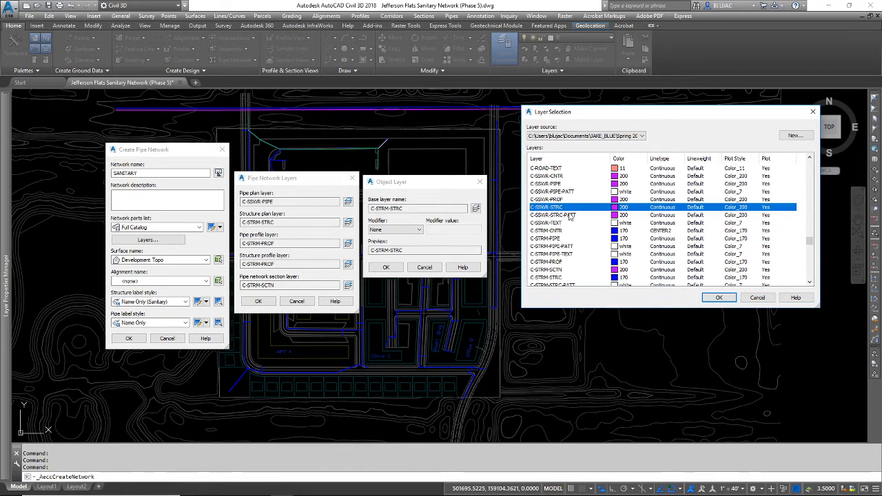
pyautogui.click(719, 298)
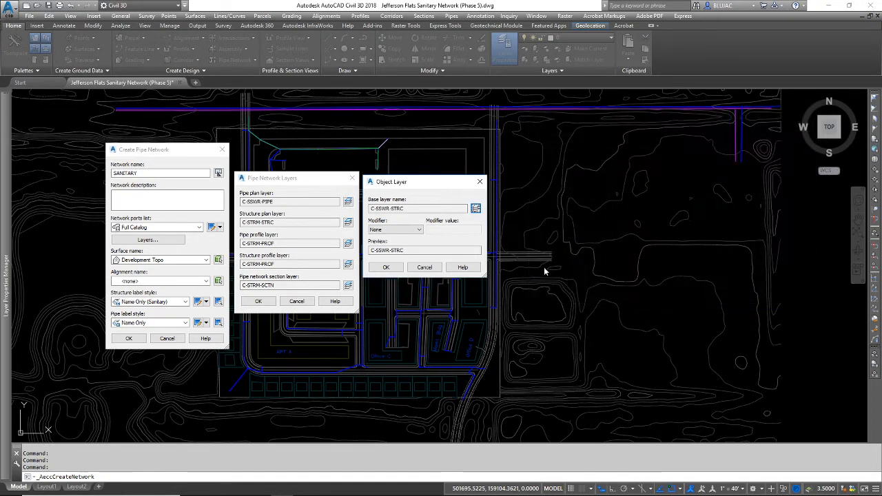
pyautogui.click(386, 267)
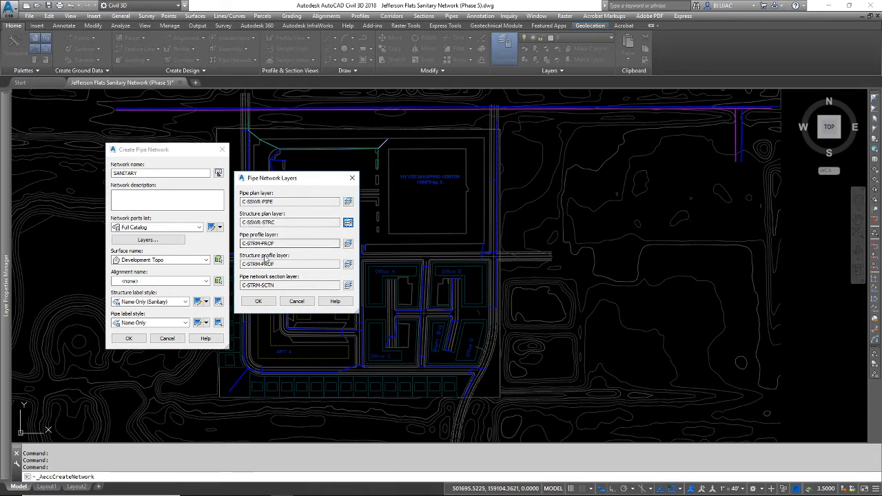
# Step: Set the pipe profile layer to C-SSWR-PROF
pyautogui.click(348, 244)
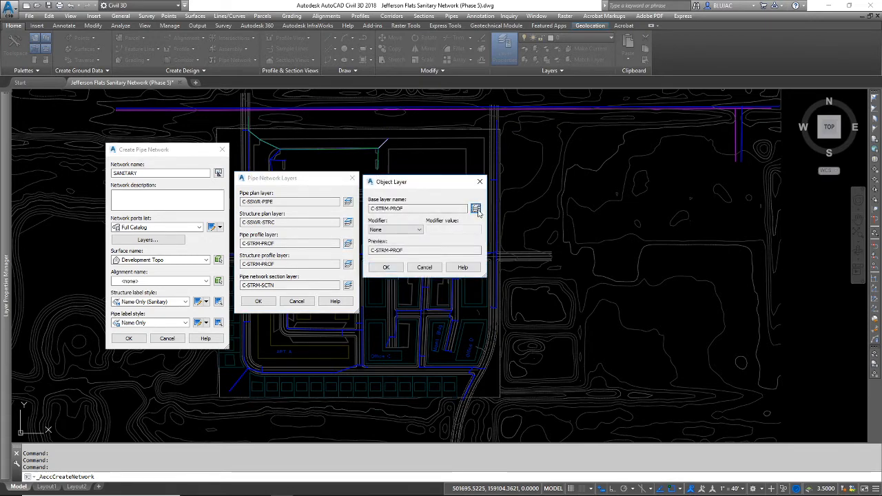
pyautogui.click(476, 209)
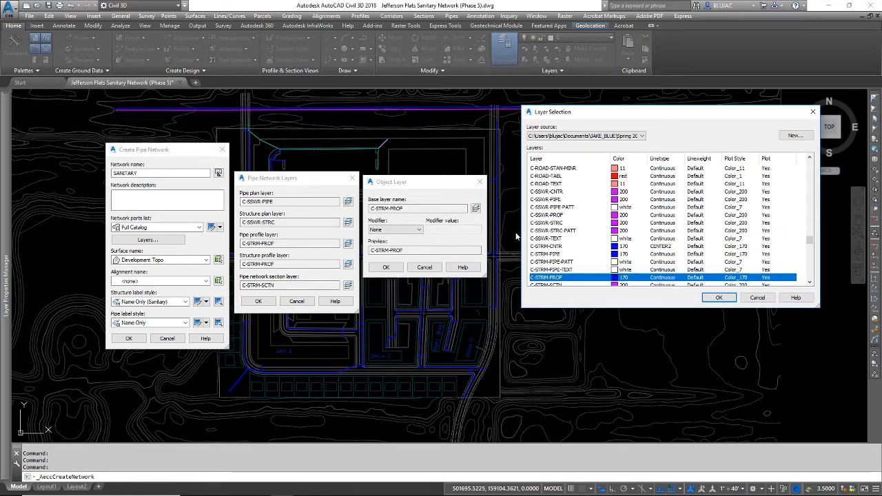
pyautogui.click(553, 215)
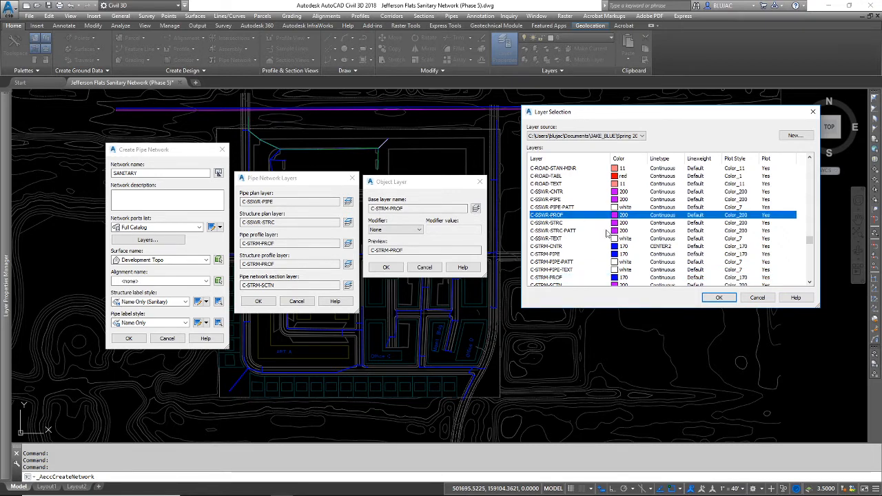
pyautogui.click(716, 297)
pyautogui.click(386, 268)
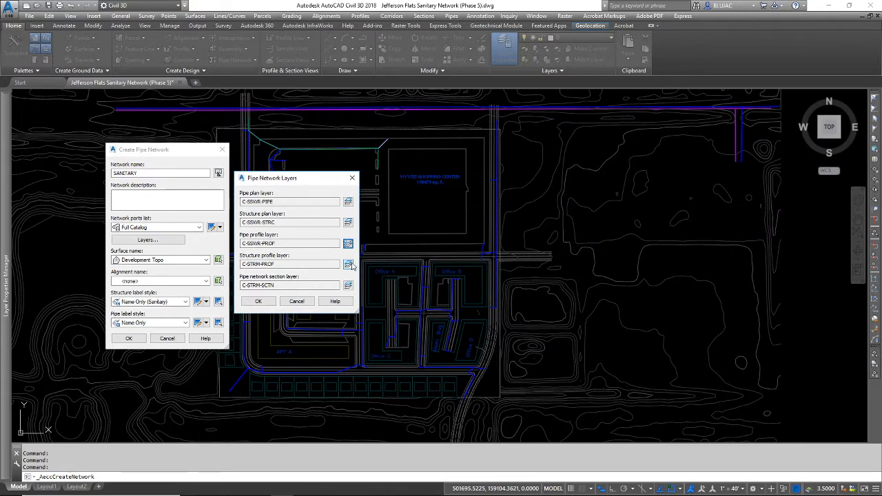
# Step: Set the structure profile layer to C-SSWR-PROF and accept the pipe network layers
pyautogui.click(348, 264)
pyautogui.click(475, 209)
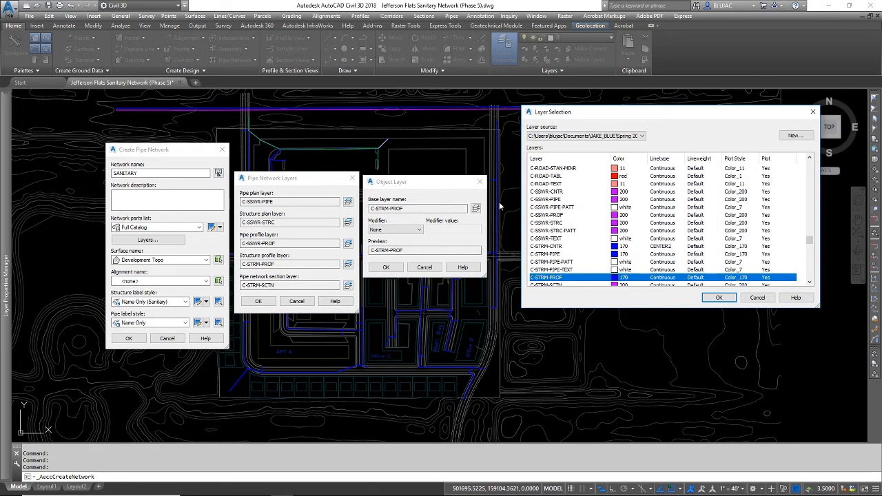
pyautogui.click(558, 216)
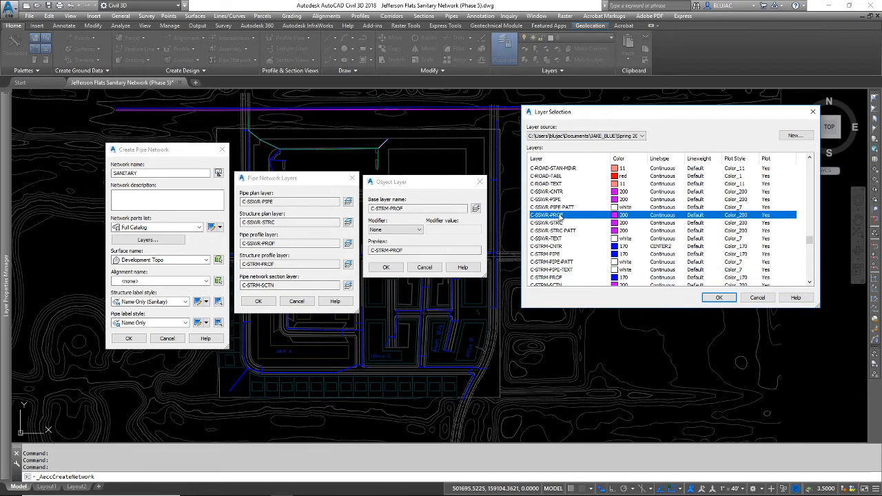
pyautogui.click(718, 297)
pyautogui.click(386, 268)
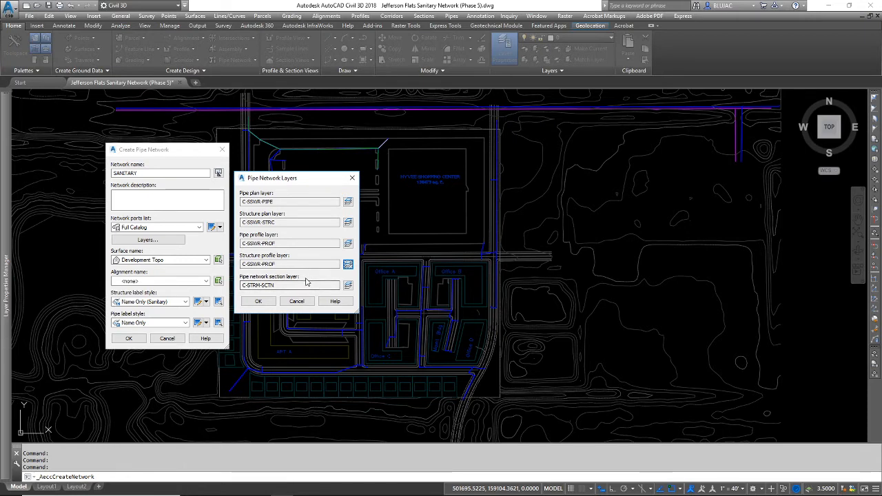
pyautogui.click(262, 305)
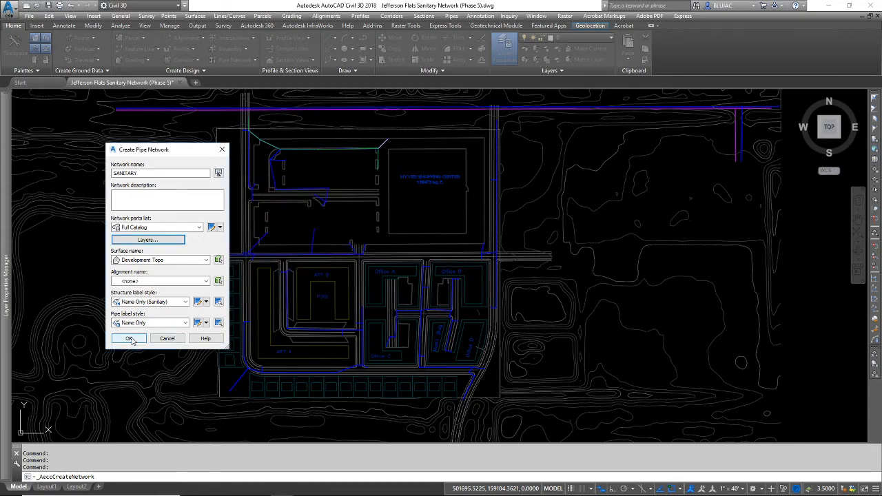
# Step: Create the SANITARY network and pick Concentric Structure 48 dia 18 x 18 frame 24 cone 5 wall 6 floor as the structure
pyautogui.click(130, 339)
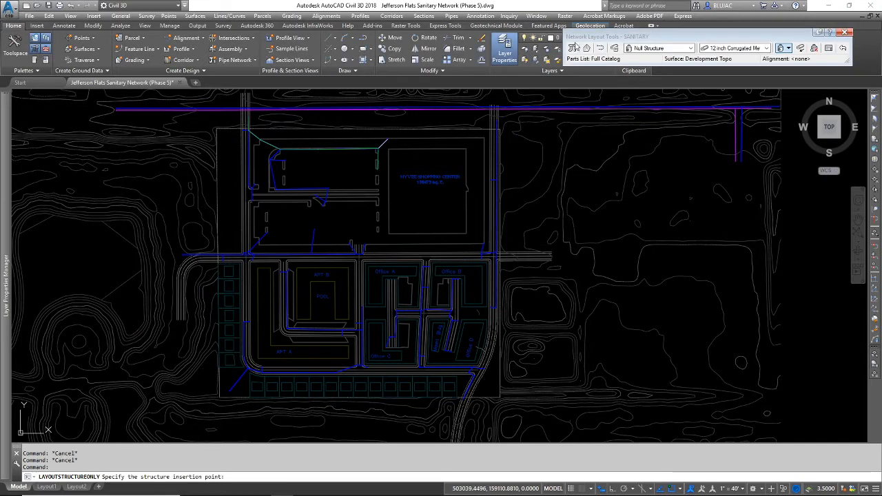
pyautogui.moveTo(649, 36); pyautogui.dragTo(455, 62)
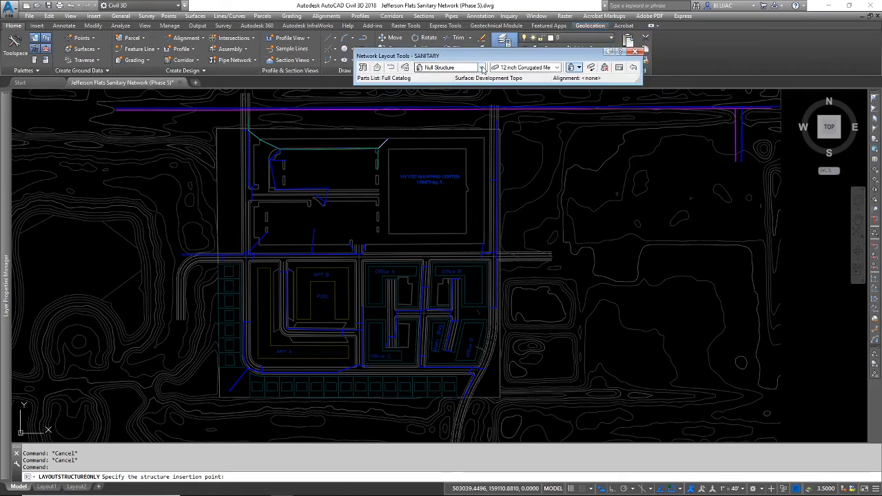
pyautogui.click(482, 68)
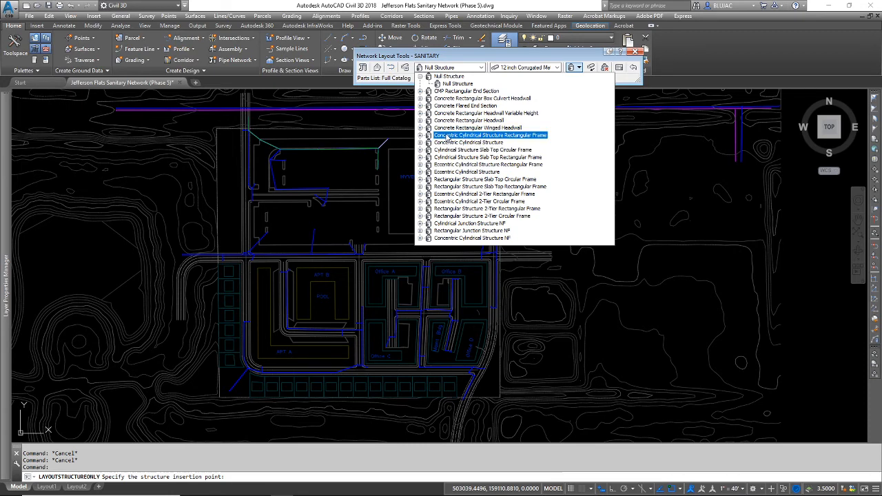
pyautogui.click(421, 136)
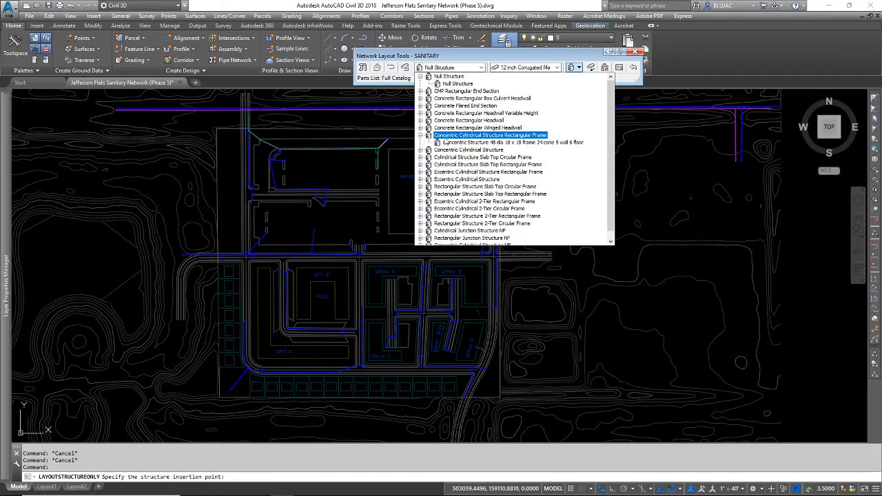
pyautogui.click(483, 142)
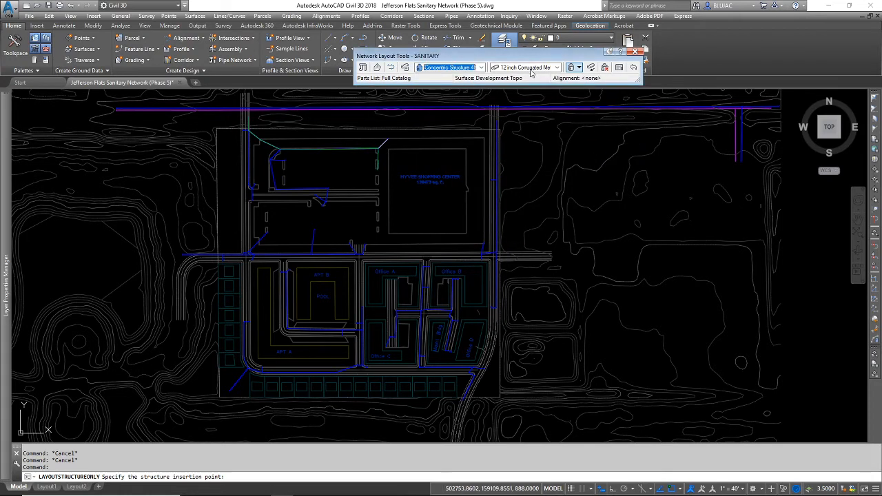
# Step: Choose 8 inch HDPE Pipe as the pipe and switch the layout mode to Pipes and Structures
pyautogui.click(556, 67)
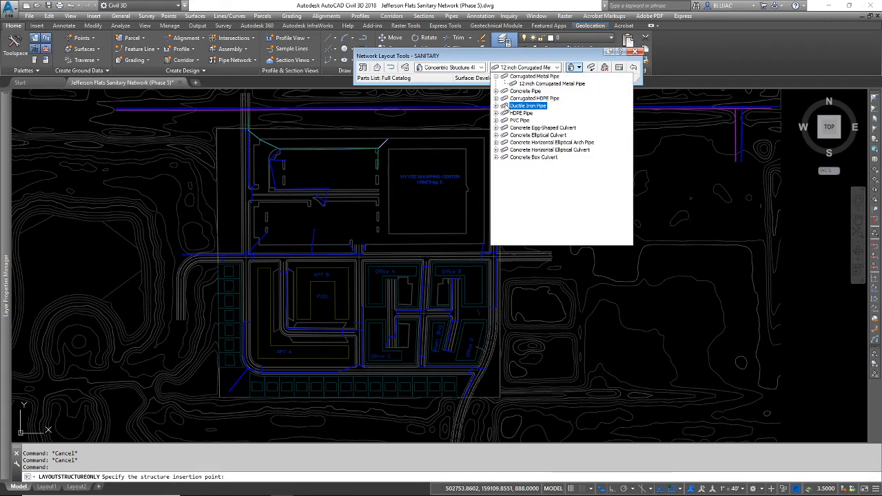
pyautogui.click(496, 115)
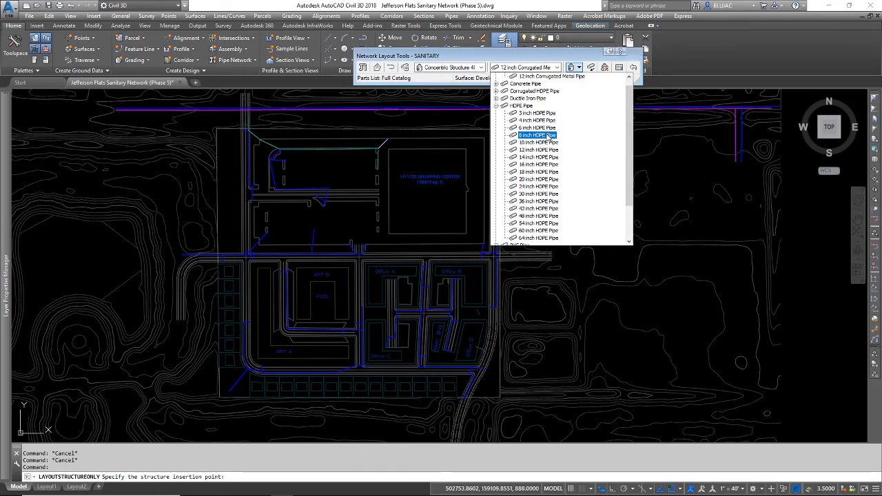
pyautogui.click(542, 135)
pyautogui.click(579, 66)
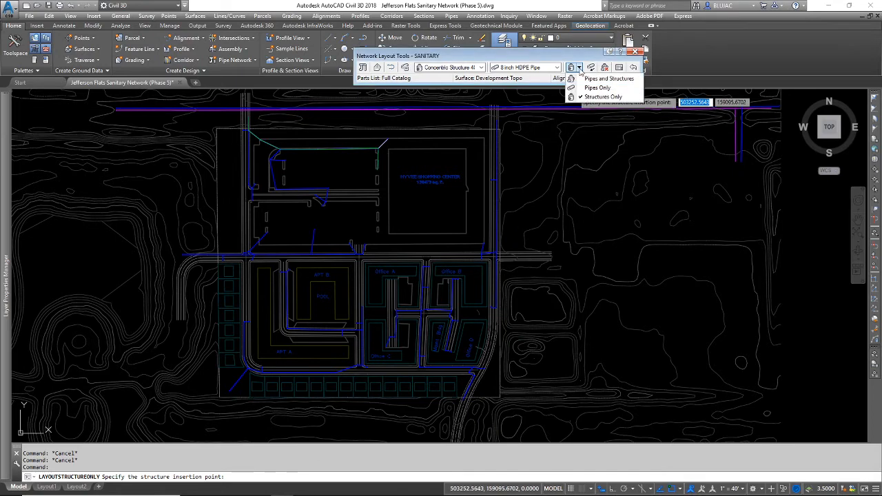
pyautogui.click(609, 78)
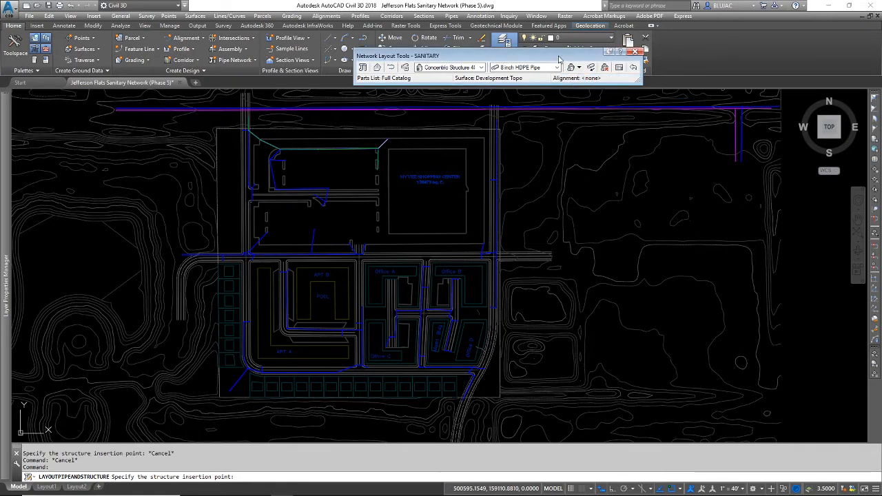
# Step: Place the first sanitary structure at the midpoint snap on the sewer line along the north road
pyautogui.moveTo(559, 60); pyautogui.dragTo(658, 67)
pyautogui.moveTo(292, 184); pyautogui.dragTo(358, 285, button='middle')
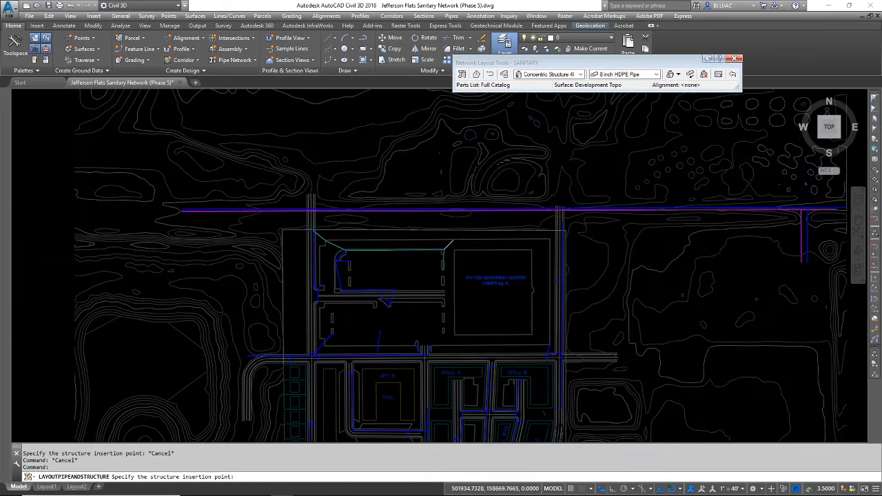
pyautogui.scroll(5, 315, 232)
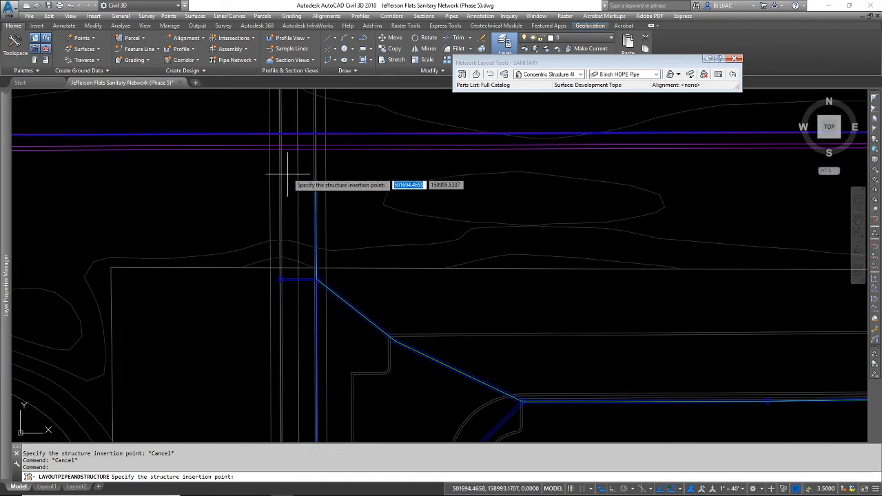
pyautogui.scroll(4, 297, 148)
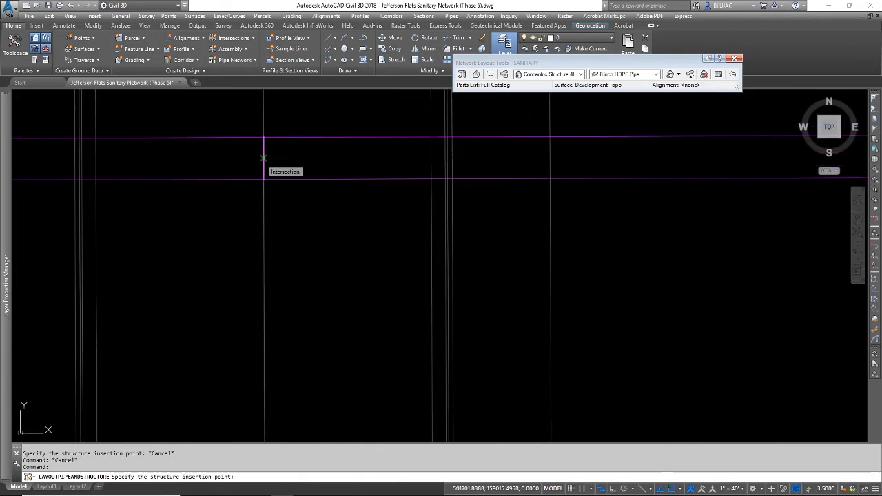
pyautogui.scroll(-2, 262, 161)
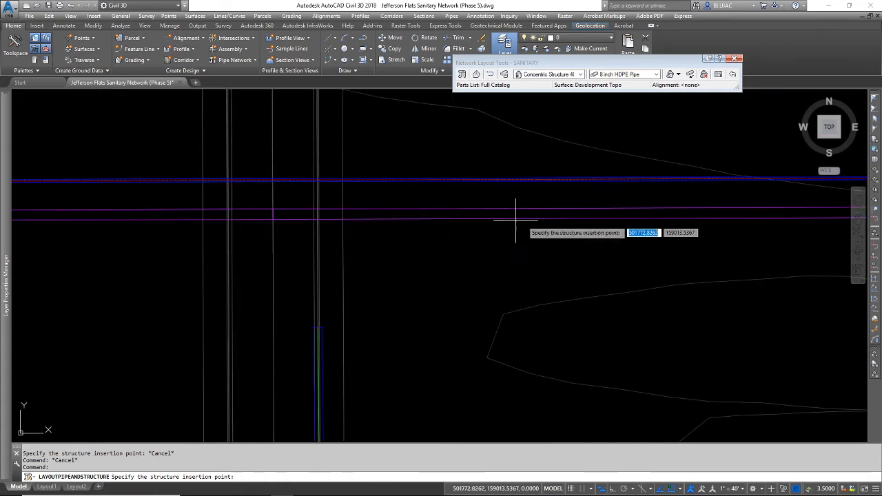
pyautogui.click(273, 214)
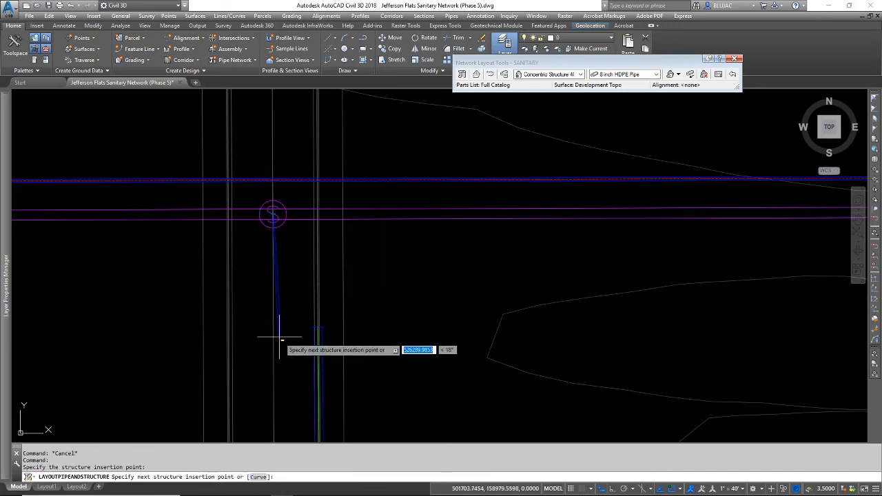
# Step: Lay a pipe south to a second structure near the western road intersection and end the layout command
pyautogui.scroll(-5, 297, 361)
pyautogui.moveTo(295, 374); pyautogui.dragTo(286, 110, button='middle')
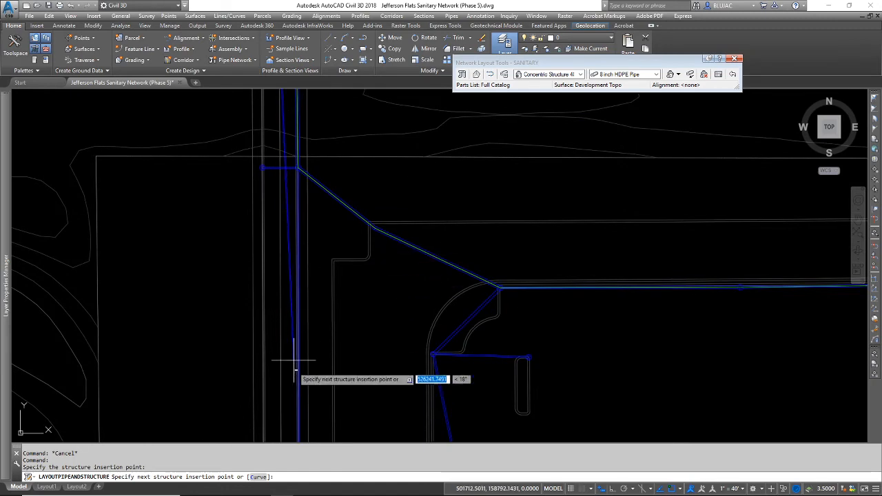
pyautogui.moveTo(294, 371); pyautogui.dragTo(295, 294, button='middle')
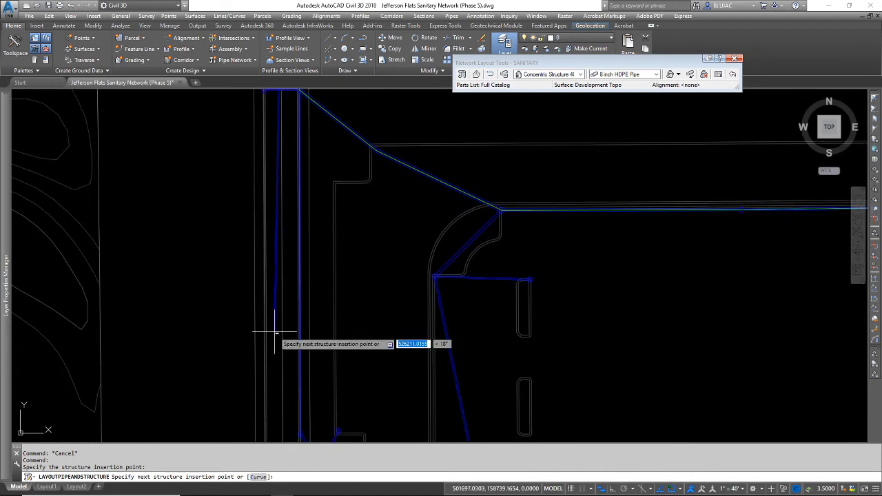
pyautogui.scroll(-2, 276, 345)
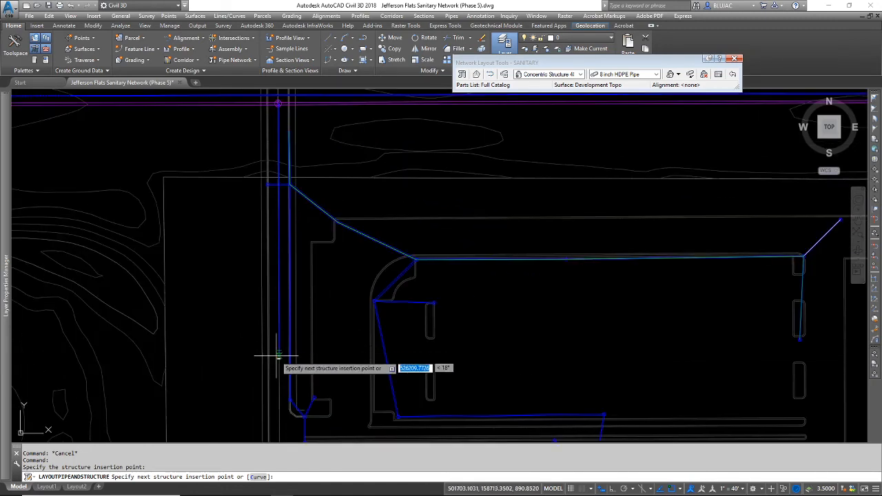
pyautogui.moveTo(256, 355); pyautogui.dragTo(296, 246, button='middle')
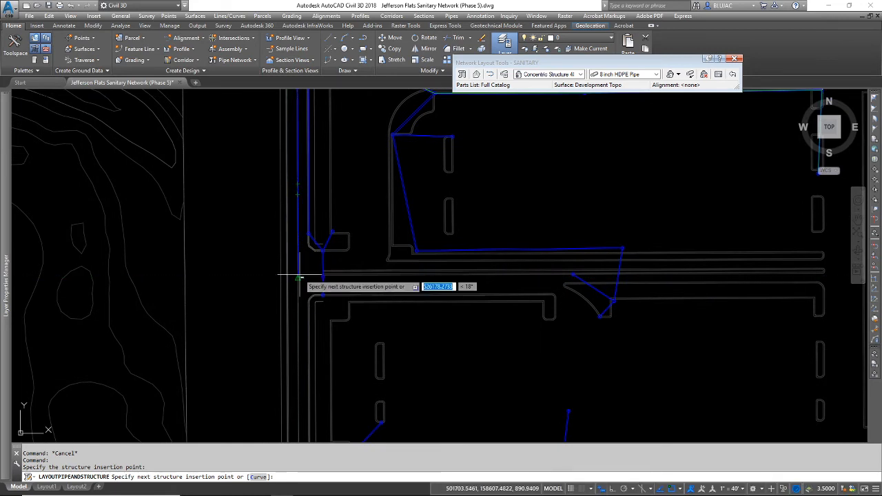
pyautogui.moveTo(299, 279); pyautogui.dragTo(142, 285, button='middle')
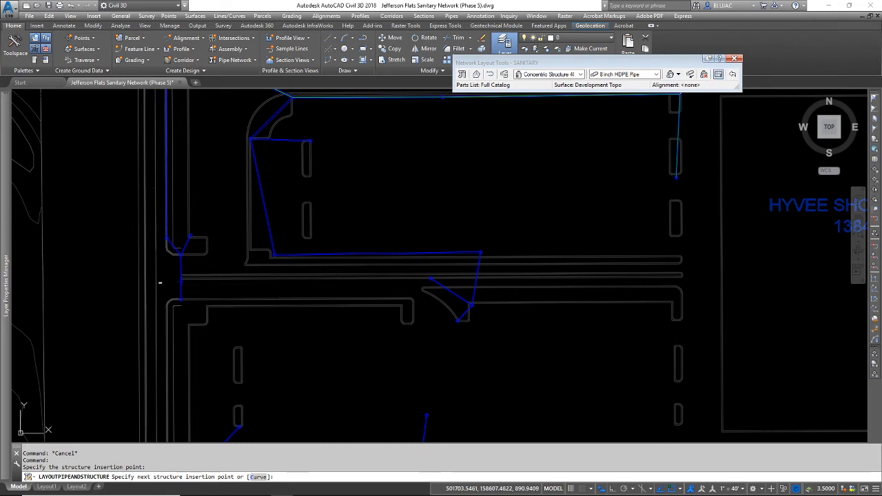
pyautogui.click(157, 283)
pyautogui.moveTo(219, 276)
pyautogui.mouseDown(button='middle')
pyautogui.moveTo(219, 325)
pyautogui.moveTo(346, 297)
pyautogui.mouseUp(button='middle')
pyautogui.scroll(-2, 228, 325)
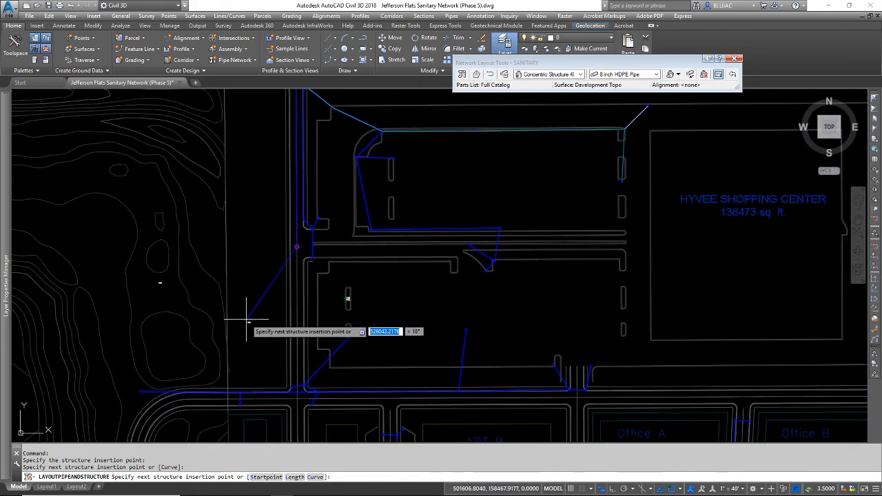
pyautogui.scroll(-2, 252, 317)
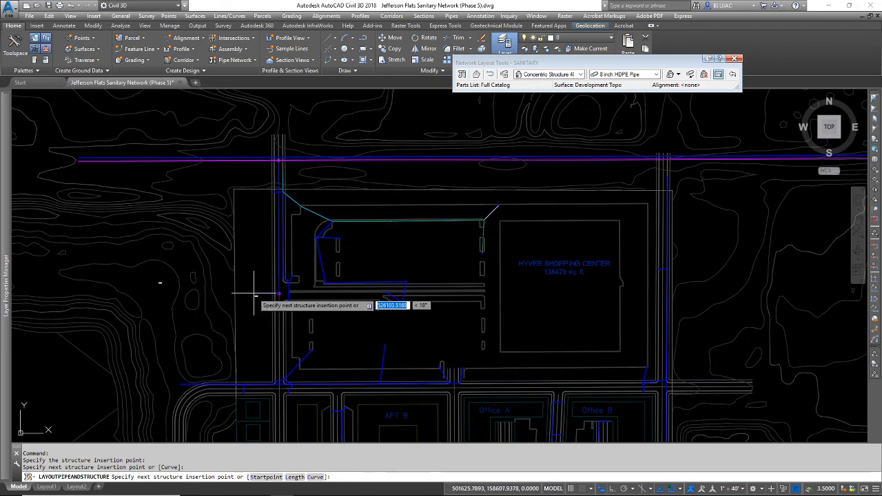
pyautogui.press('Escape')
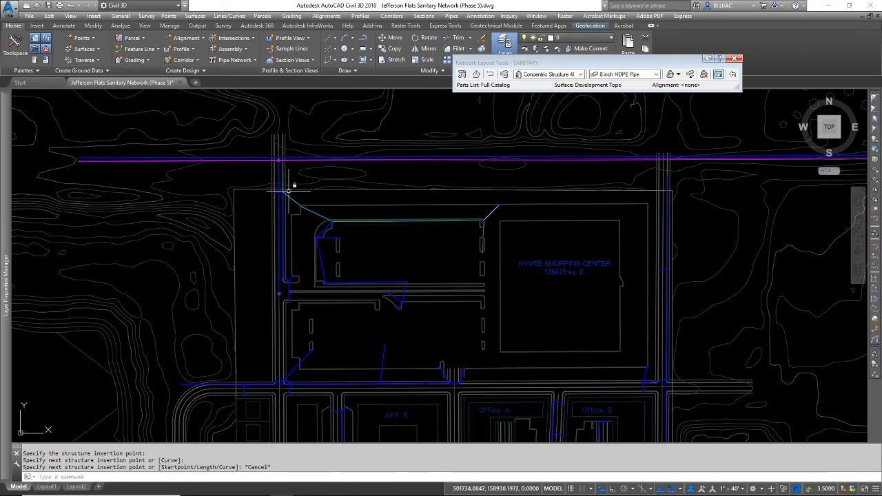
# Step: Close the Network Layout Tools toolbar
pyautogui.scroll(2, 296, 258)
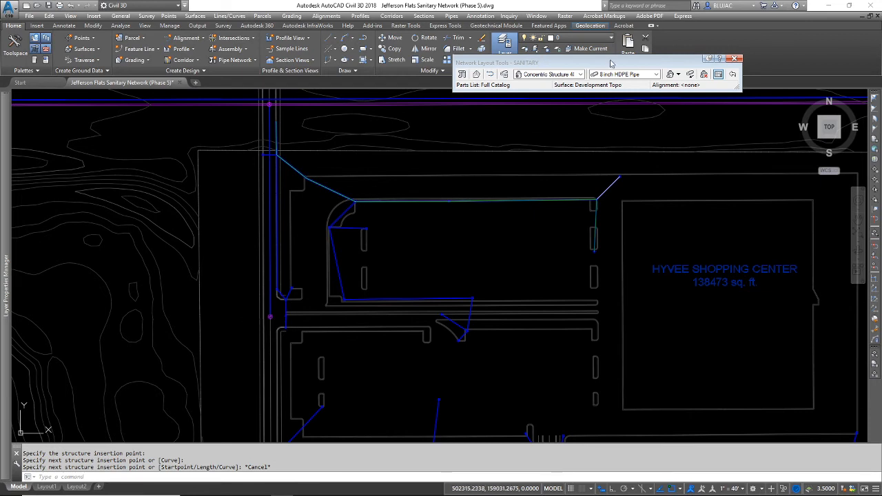
pyautogui.moveTo(615, 63); pyautogui.dragTo(589, 122)
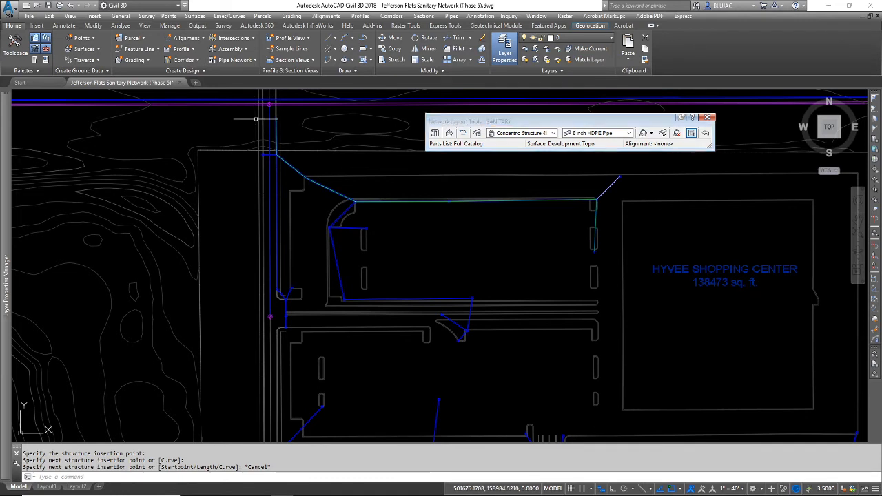
pyautogui.click(707, 117)
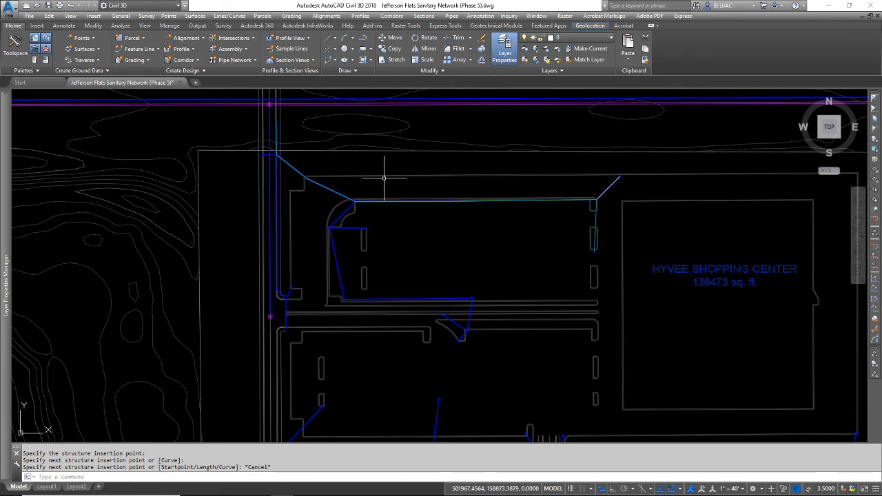
pyautogui.scroll(6, 261, 323)
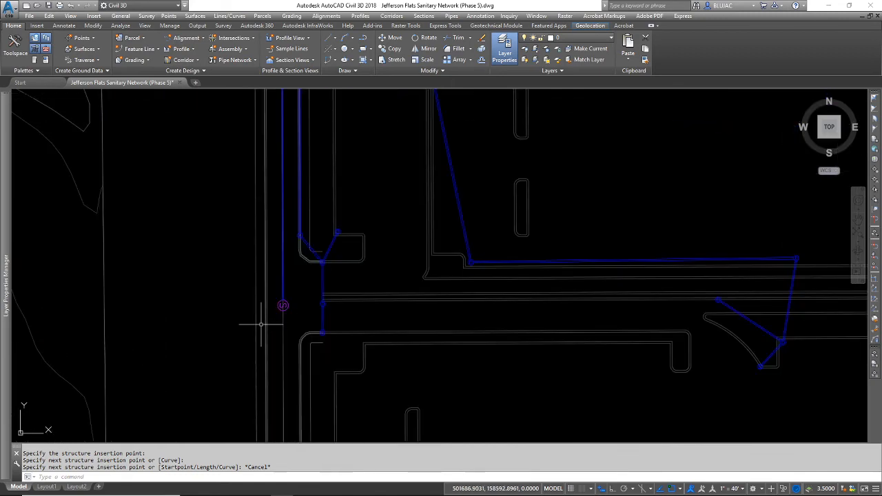
pyautogui.click(293, 302)
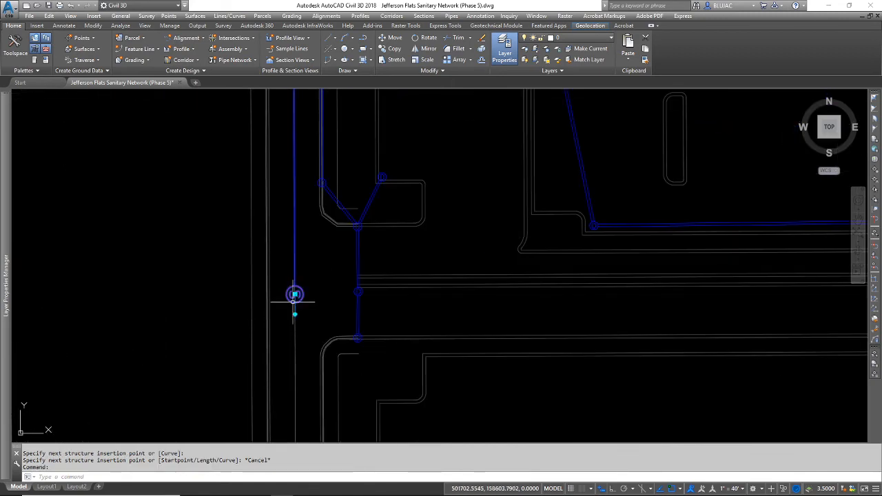
pyautogui.rightClick(283, 253)
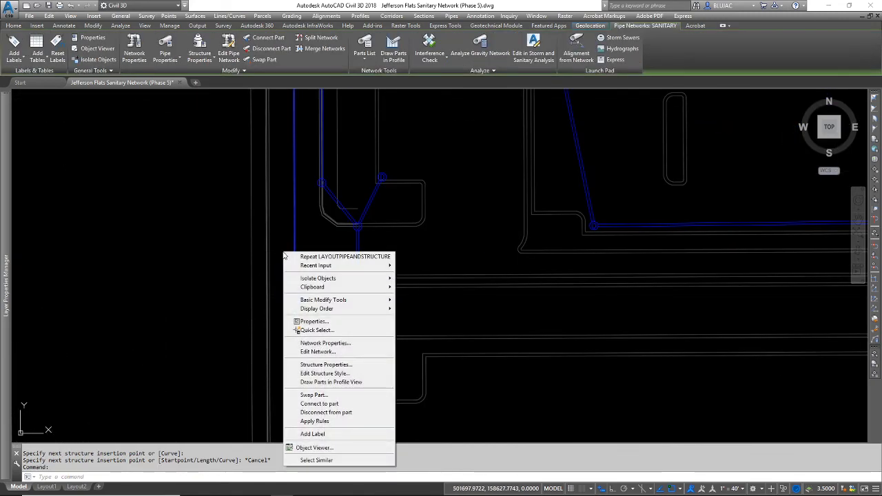
pyautogui.press('Escape')
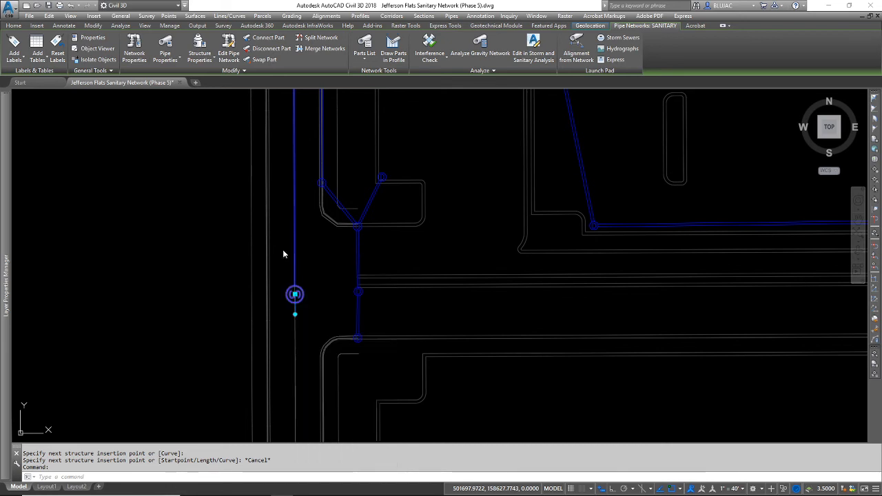
pyautogui.rightClick(277, 258)
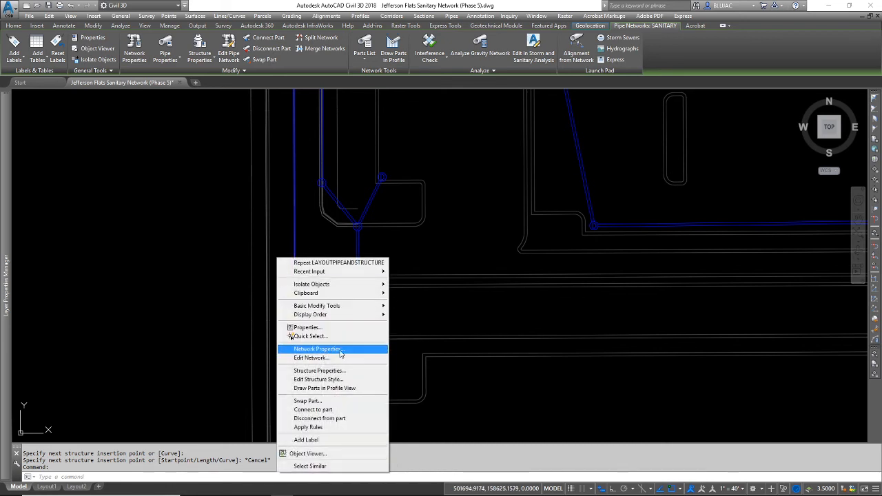
pyautogui.click(400, 347)
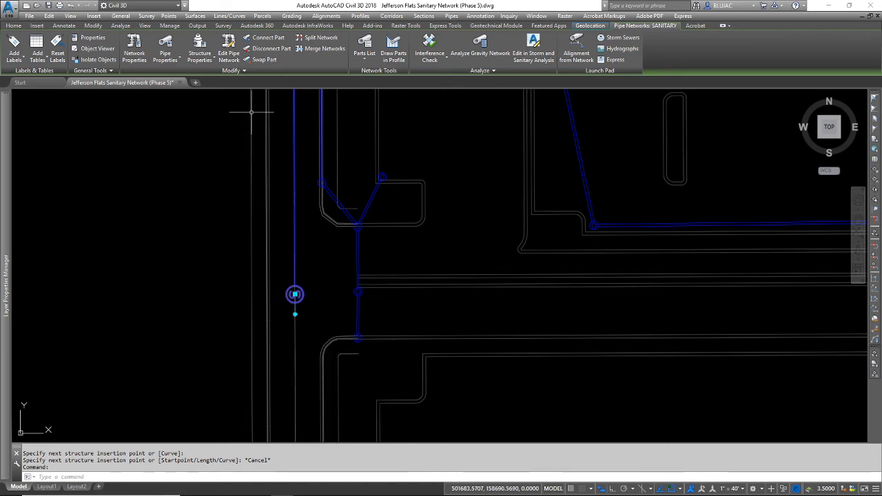
pyautogui.click(234, 56)
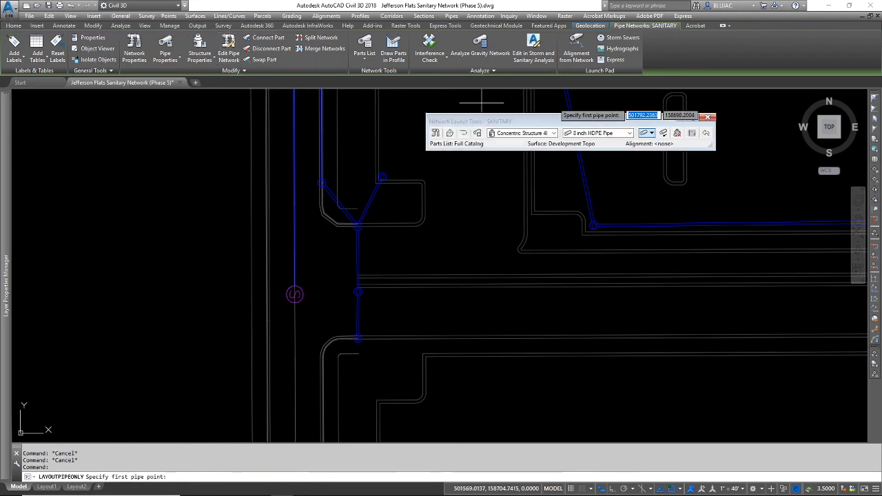
pyautogui.click(652, 133)
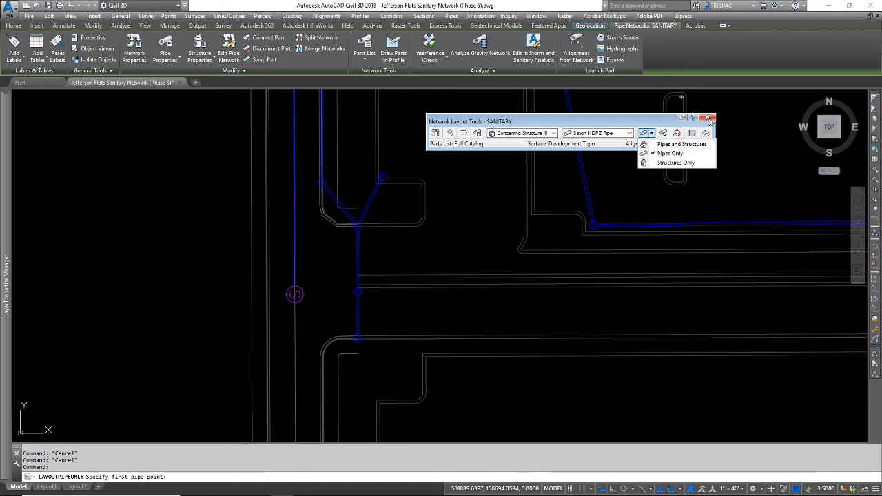
pyautogui.click(649, 124)
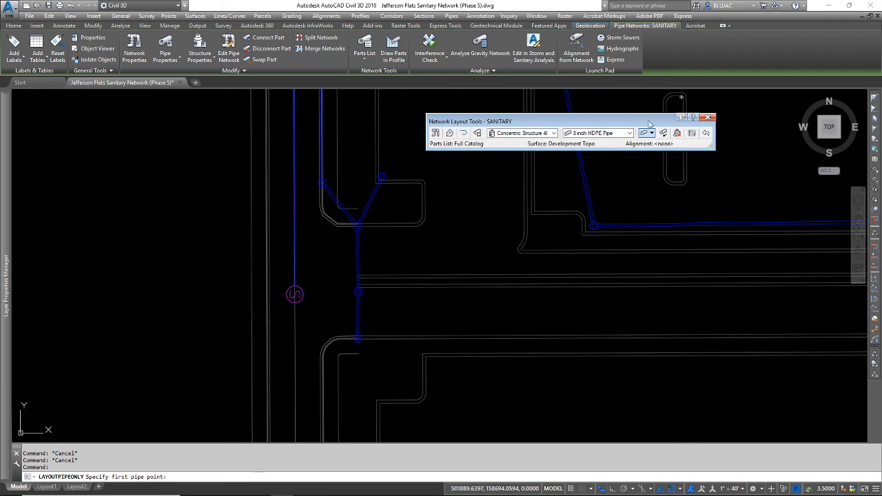
pyautogui.click(710, 117)
pyautogui.scroll(-4, 453, 193)
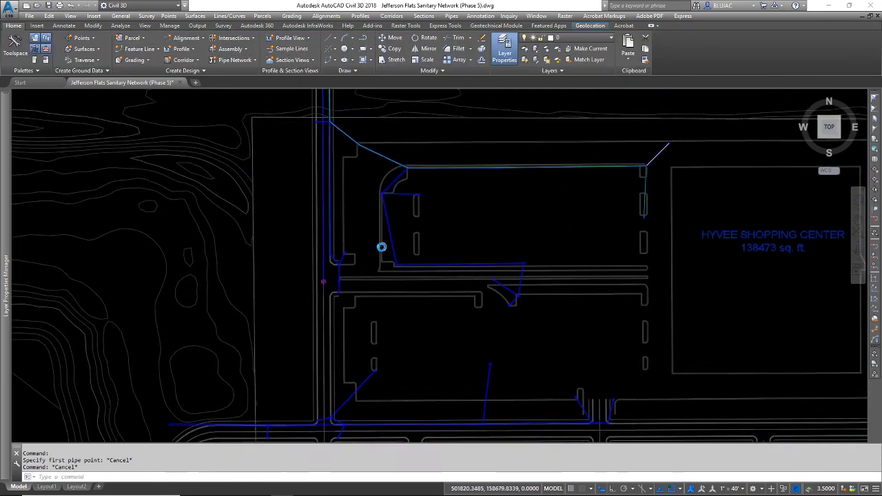
pyautogui.moveTo(382, 246); pyautogui.dragTo(283, 298, button='middle')
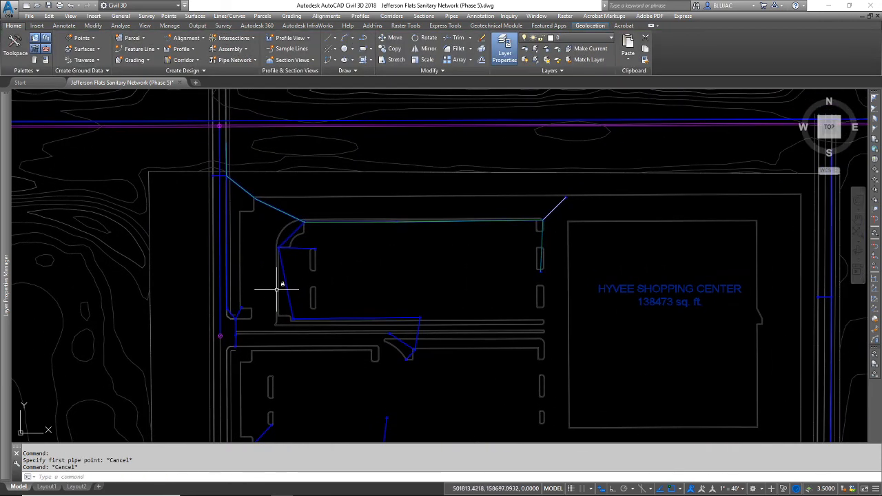